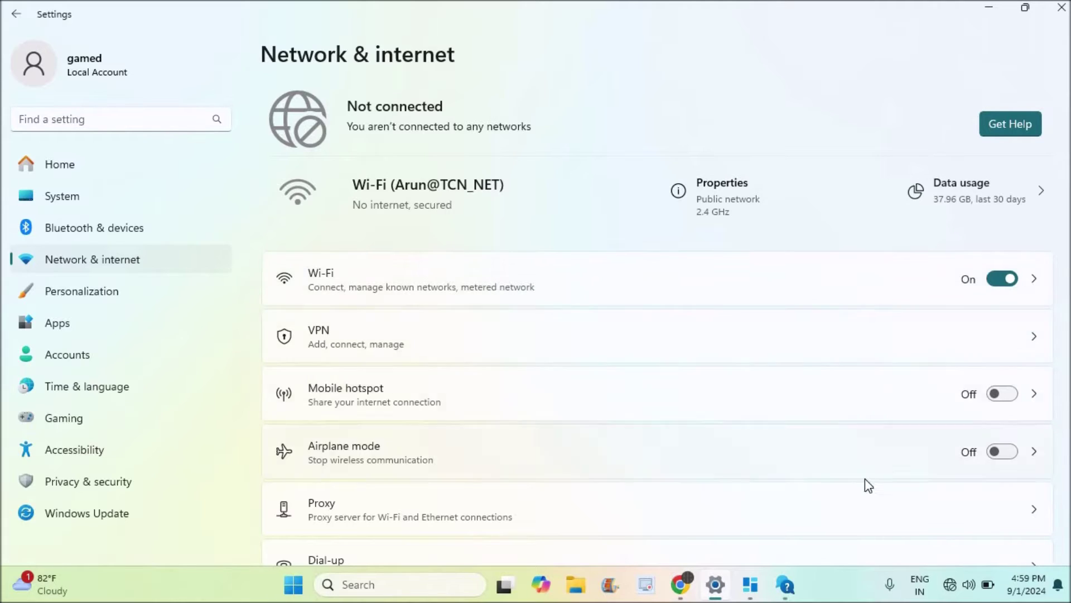
# Check the tray network icon showing 'No internet access' and open Quick Settings
pyautogui.moveTo(950, 586)
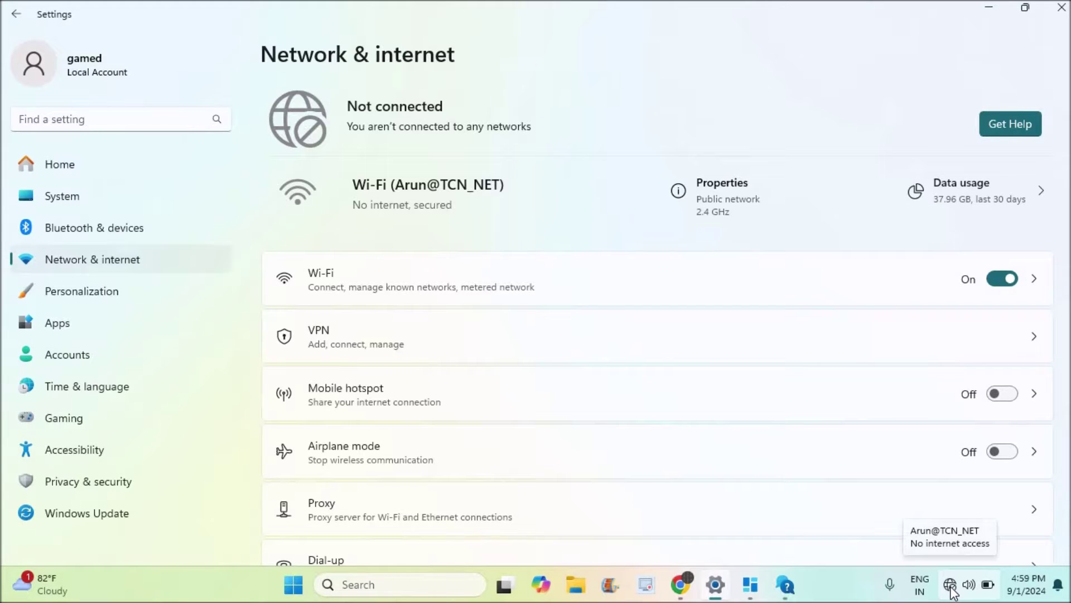
pyautogui.click(950, 584)
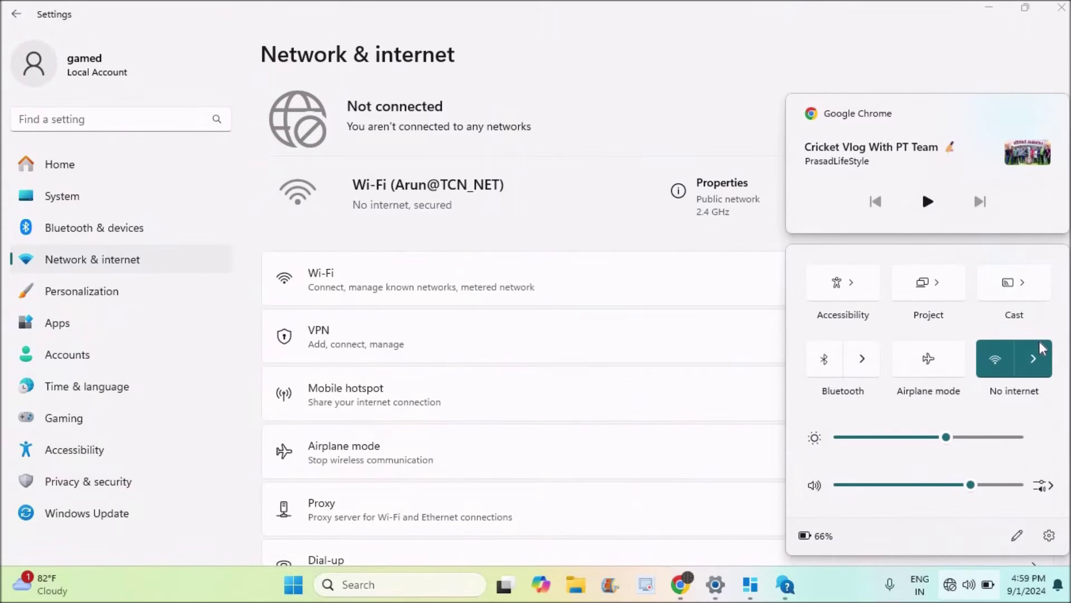
# Disconnect the home Wi-Fi network, then reconnect it with Connect automatically enabled
pyautogui.click(1034, 357)
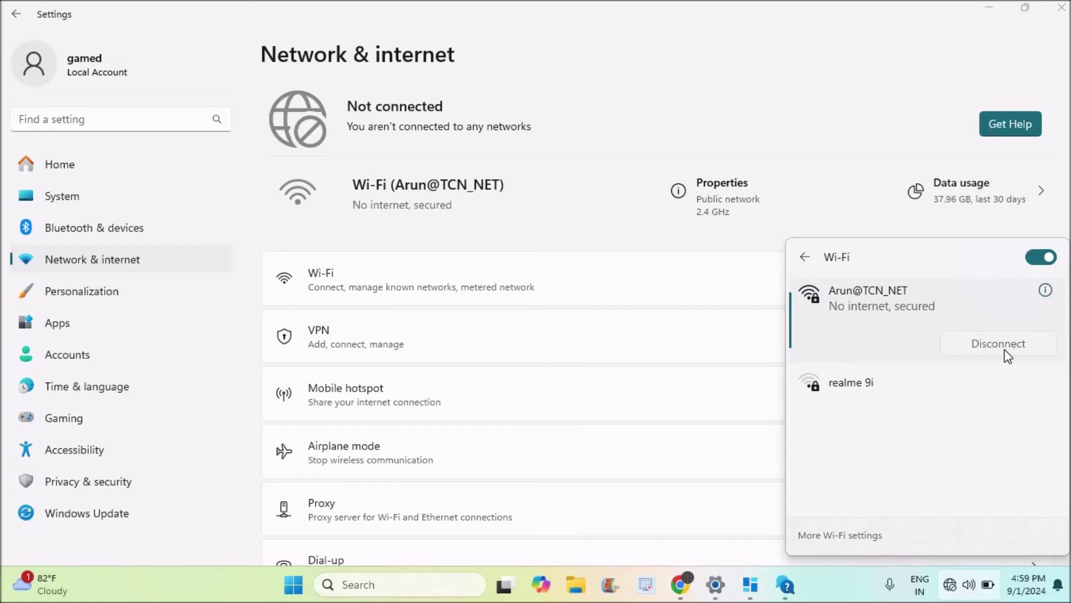
pyautogui.click(1005, 349)
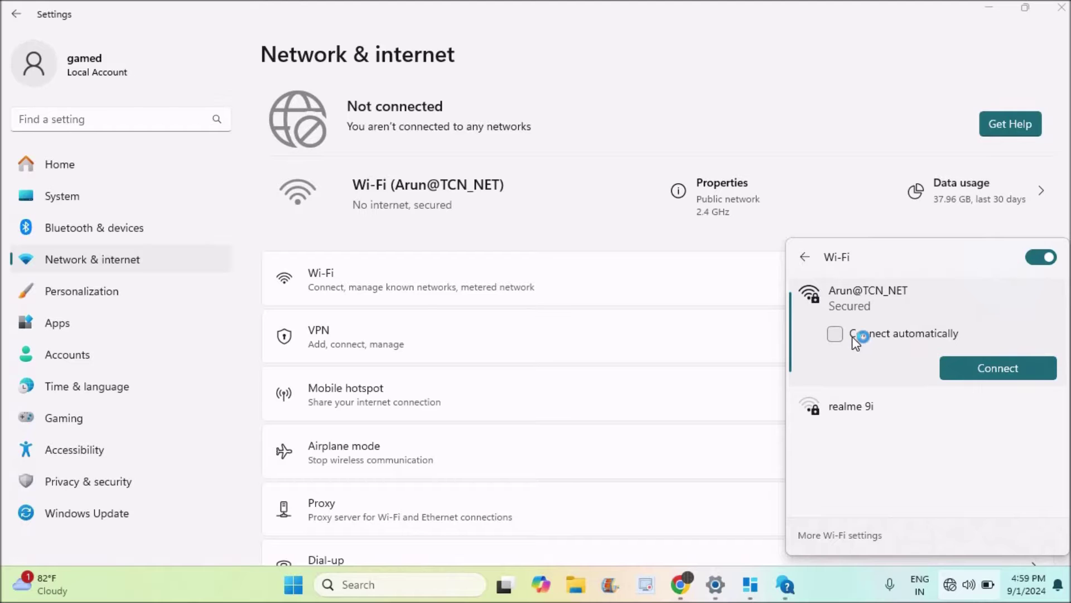
pyautogui.click(853, 336)
pyautogui.click(976, 368)
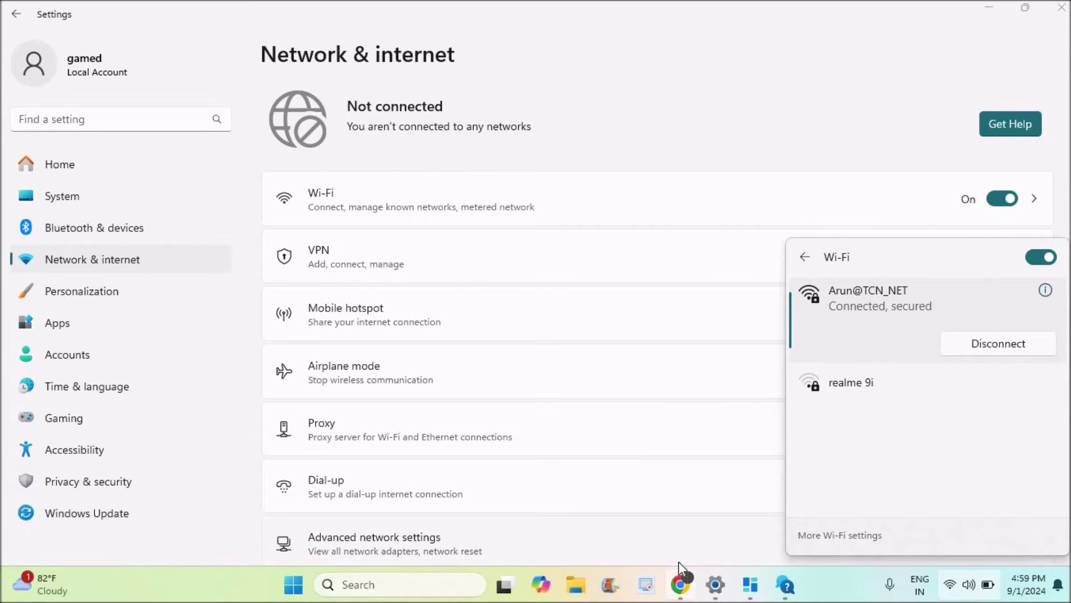
# Minimise Chrome, then run the Get Help network test and expand 'Need more help?'
pyautogui.click(681, 590)
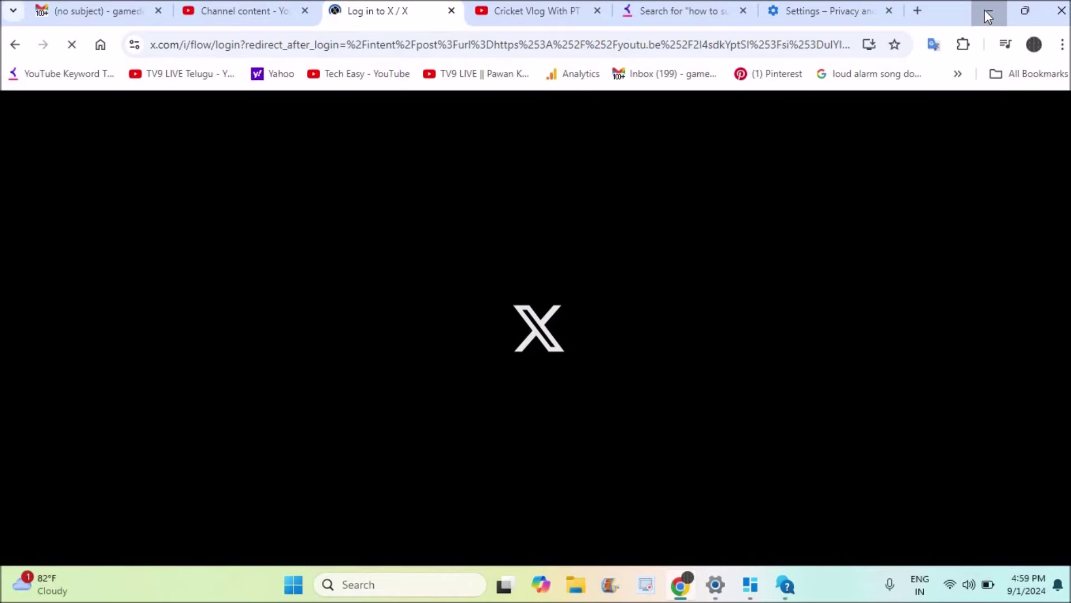
pyautogui.click(985, 9)
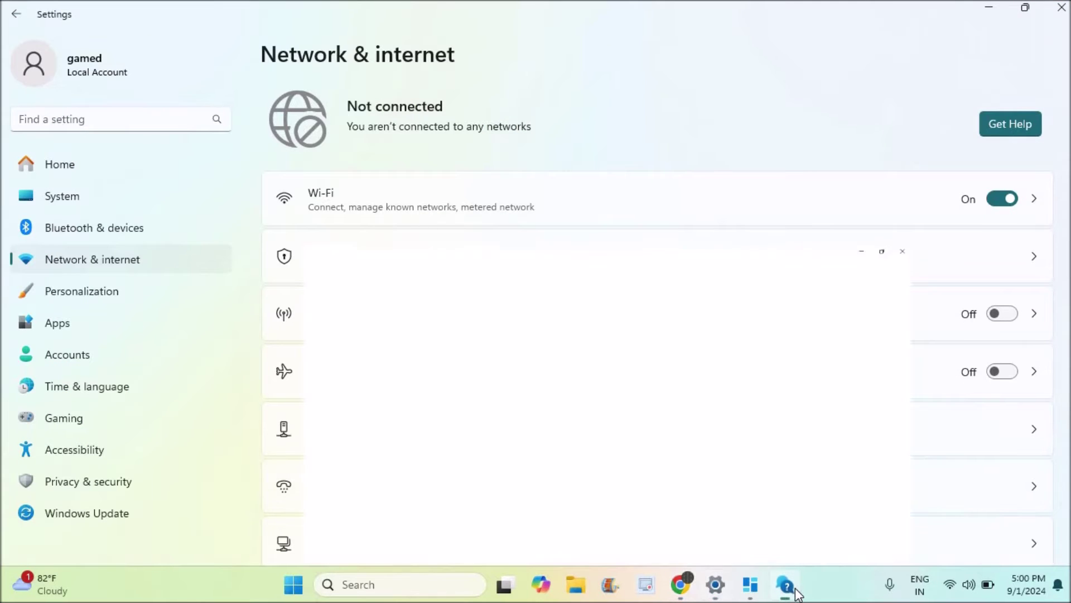
pyautogui.click(797, 592)
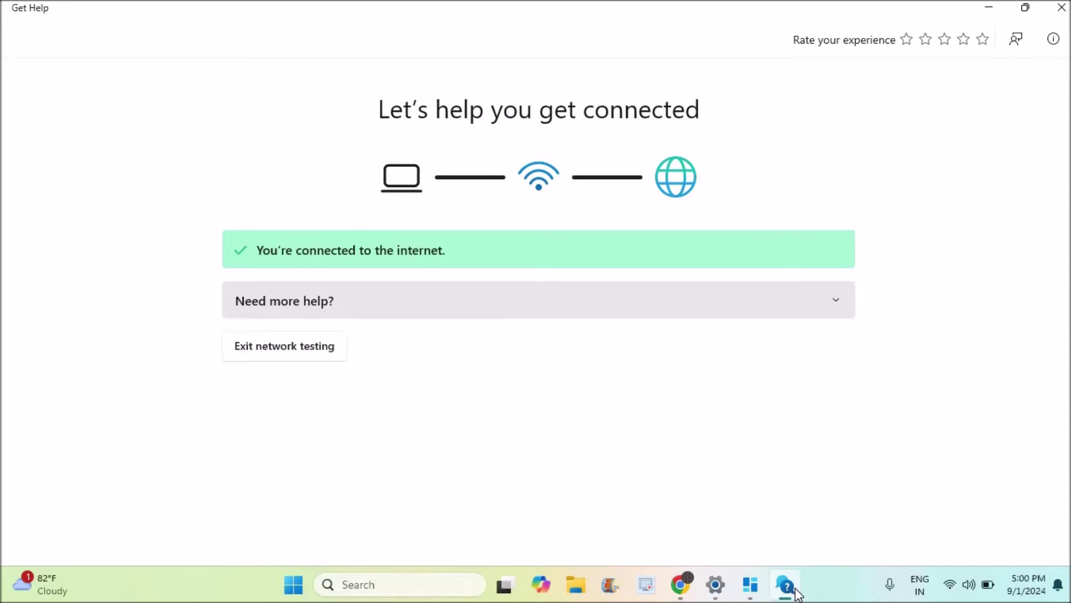
pyautogui.click(837, 307)
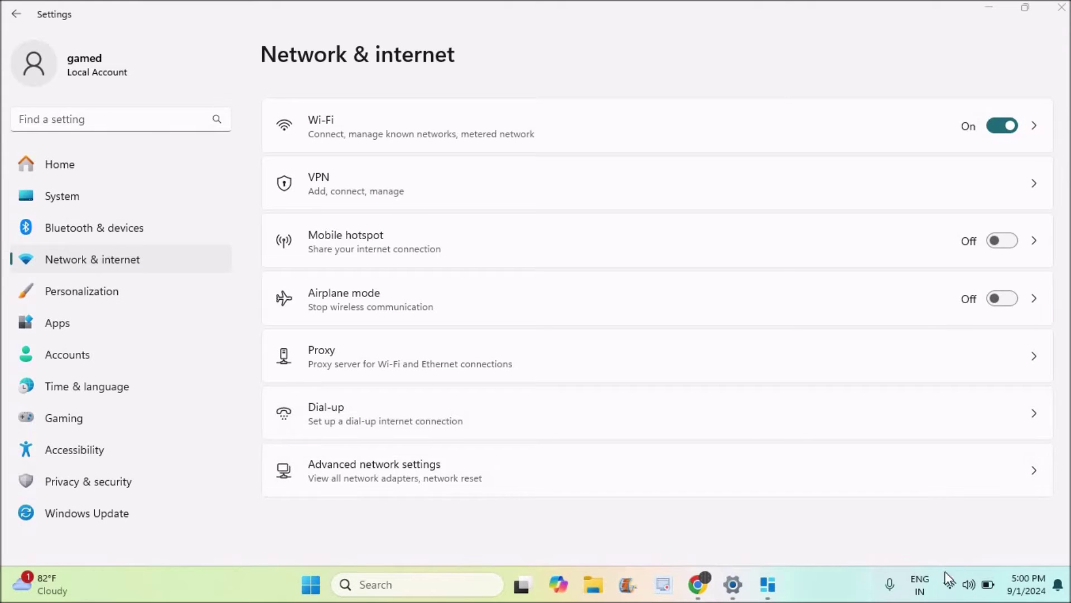
# Go from the Quick Settings Wi-Fi list to the More Wi-Fi settings page
pyautogui.click(951, 585)
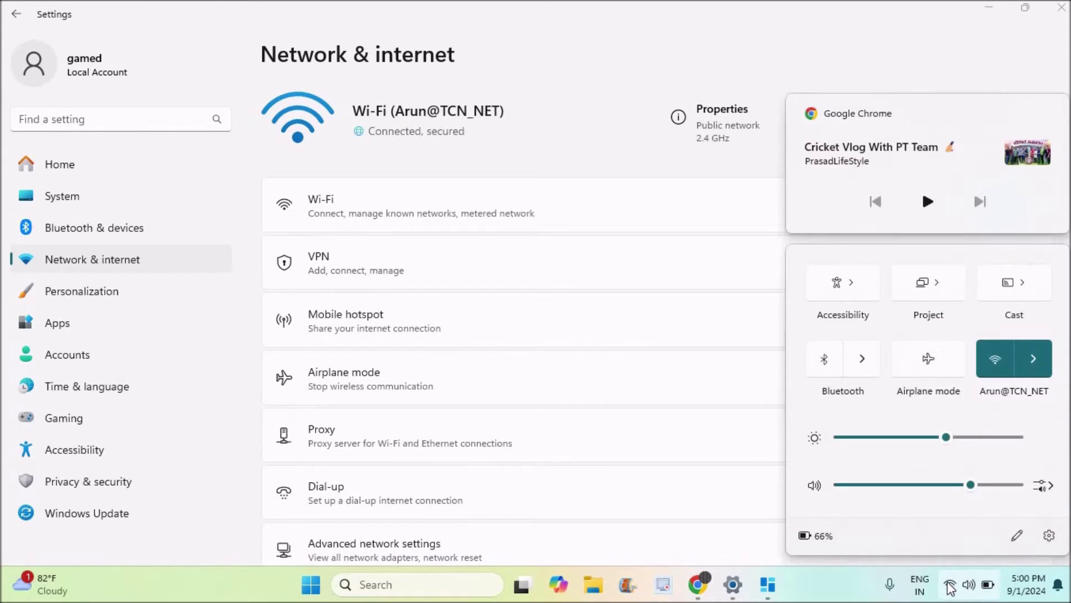
pyautogui.click(1040, 357)
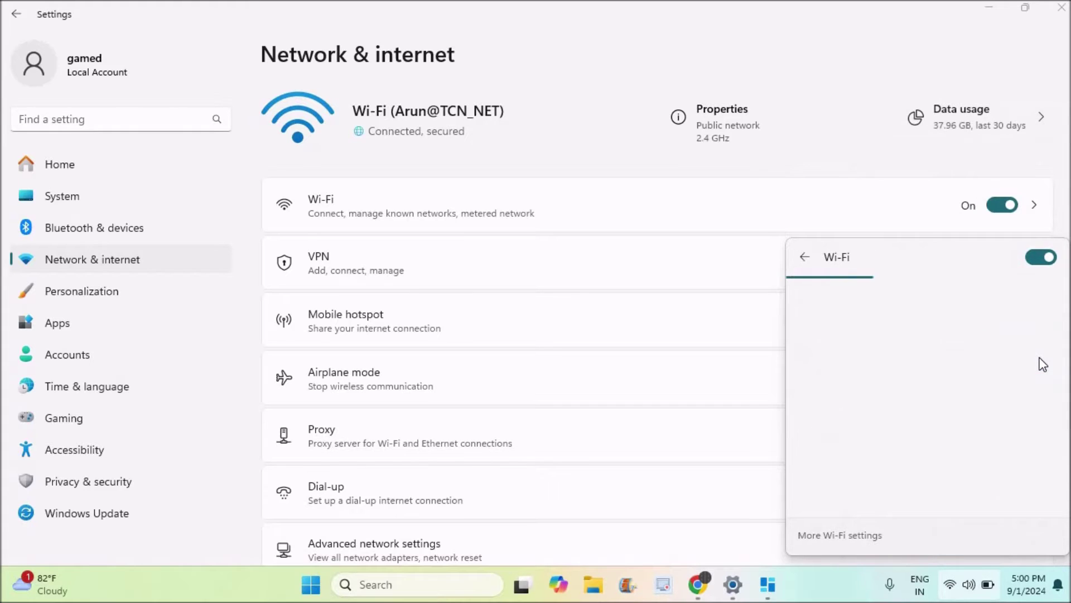
pyautogui.click(846, 535)
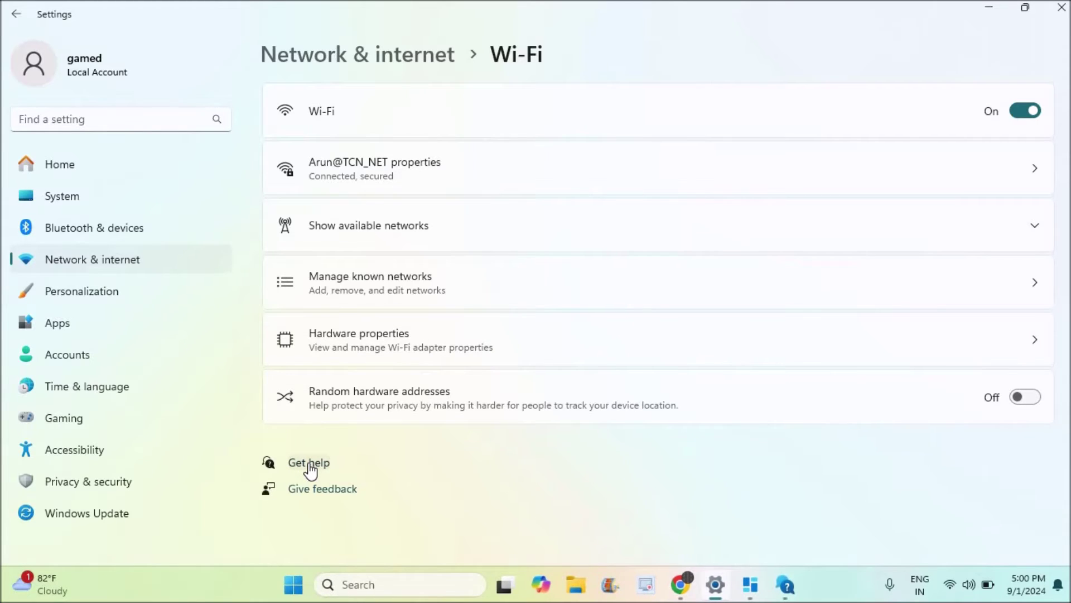
# Rerun the Get Help network tests with Try again to get the default gateway recommendations
pyautogui.click(797, 578)
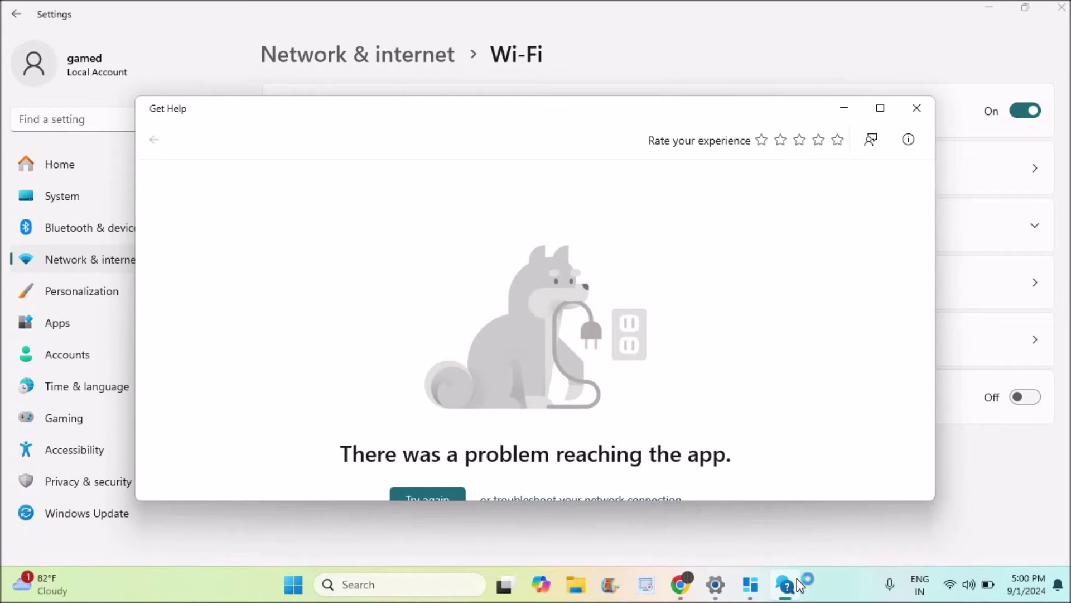
pyautogui.scroll(-2, 535, 381)
pyautogui.click(536, 381)
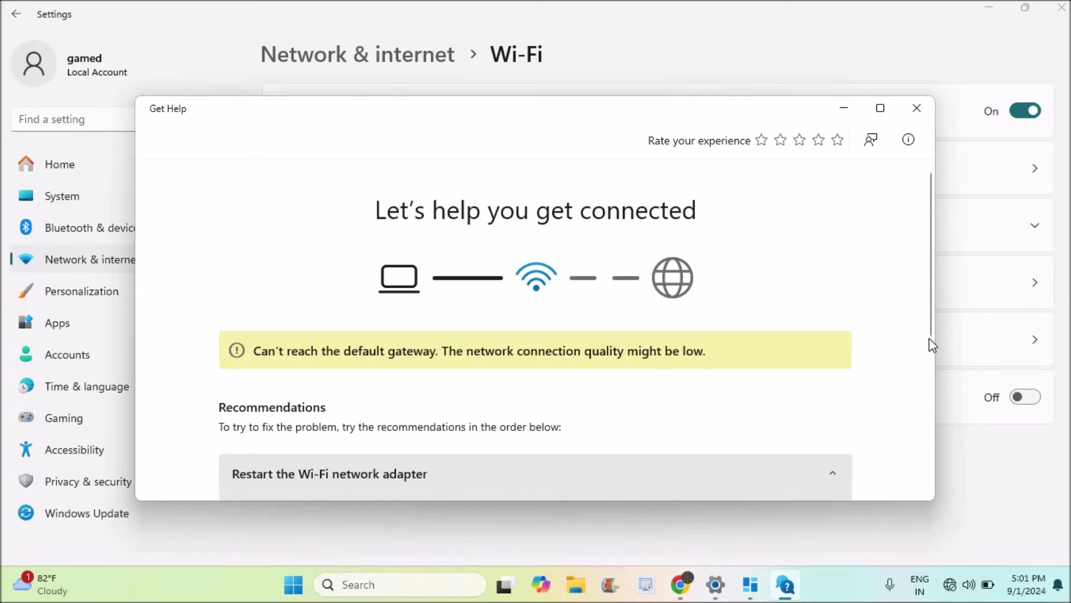
pyautogui.moveTo(931, 326); pyautogui.dragTo(928, 454)
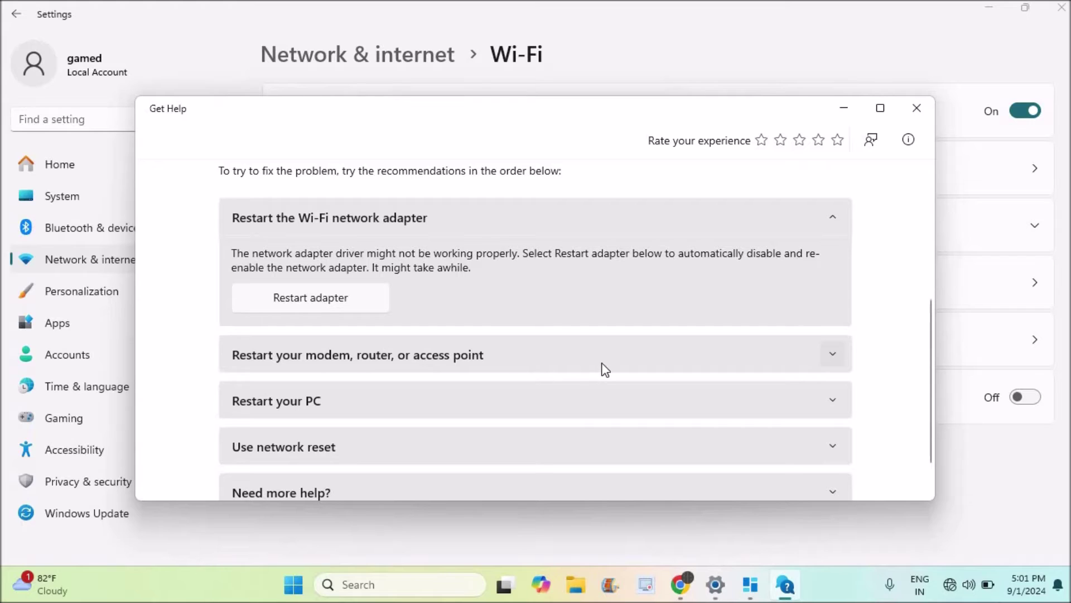
# Expand the modem restart and 'Use network reset' recommendations, highlight the reset path, and minimise Get Help
pyautogui.click(642, 355)
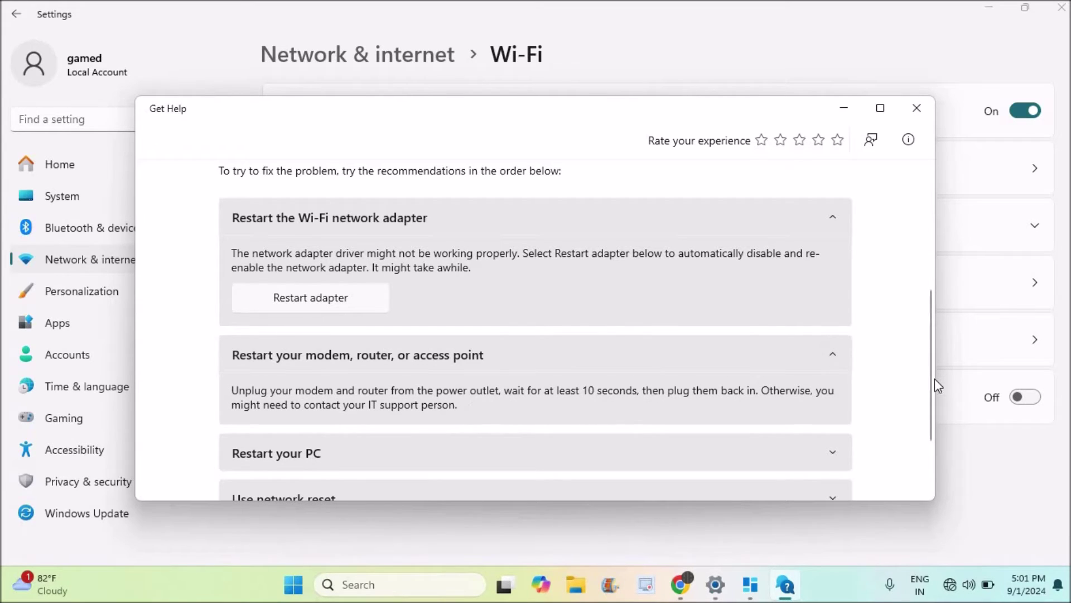
pyautogui.moveTo(929, 388); pyautogui.dragTo(927, 467)
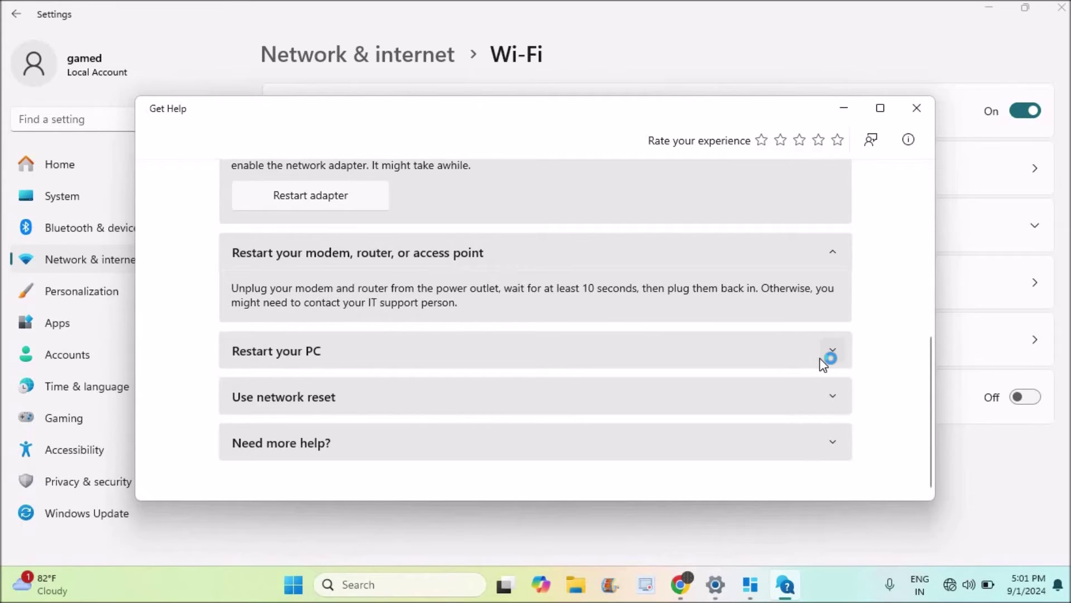
pyautogui.click(836, 394)
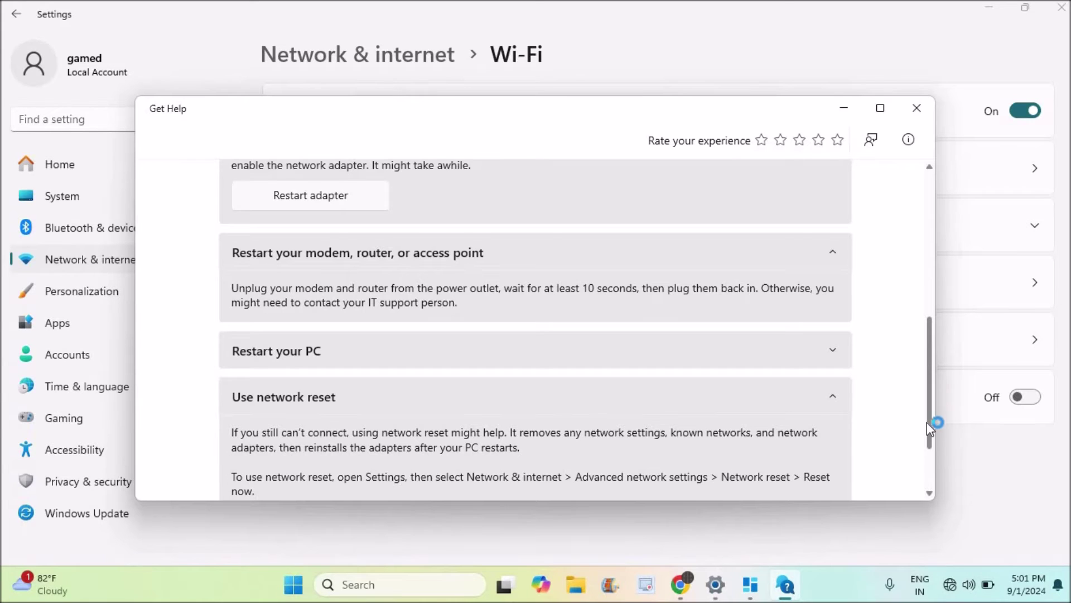
pyautogui.moveTo(926, 422); pyautogui.dragTo(926, 469)
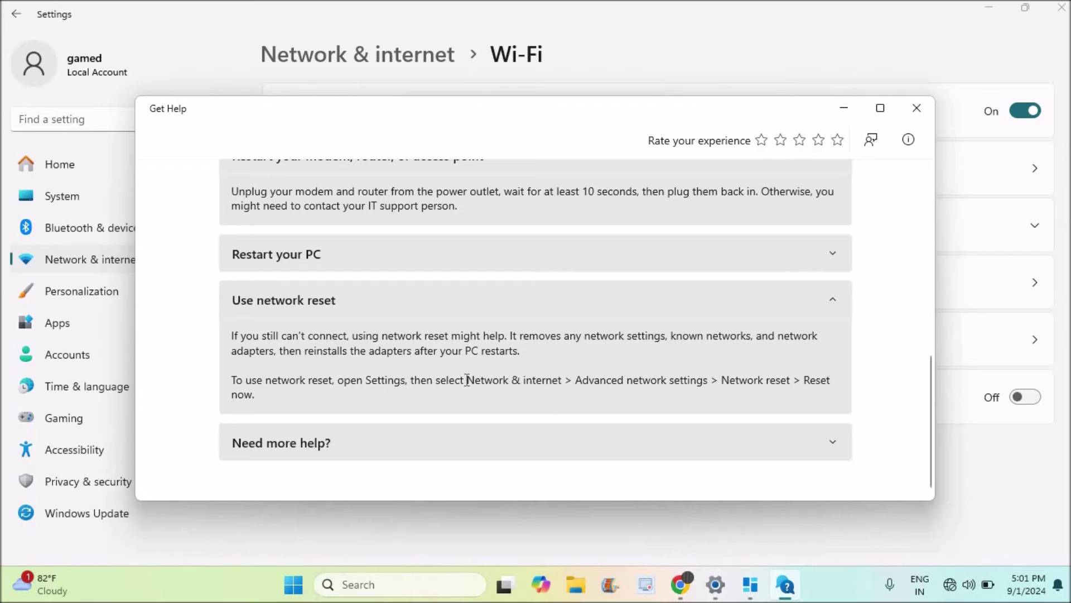
pyautogui.moveTo(468, 381); pyautogui.dragTo(787, 385)
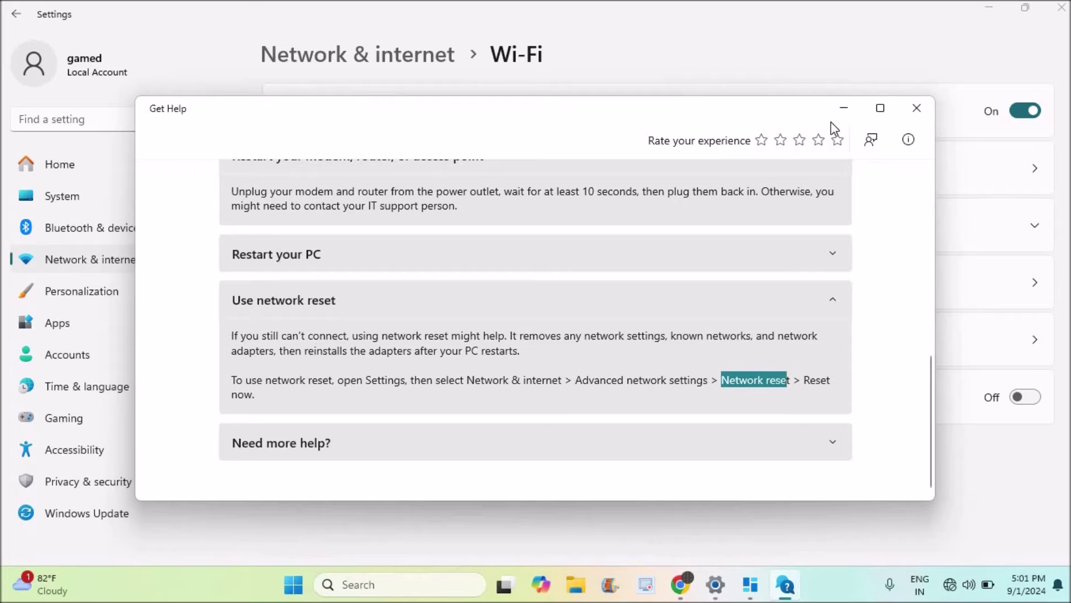
pyautogui.click(850, 104)
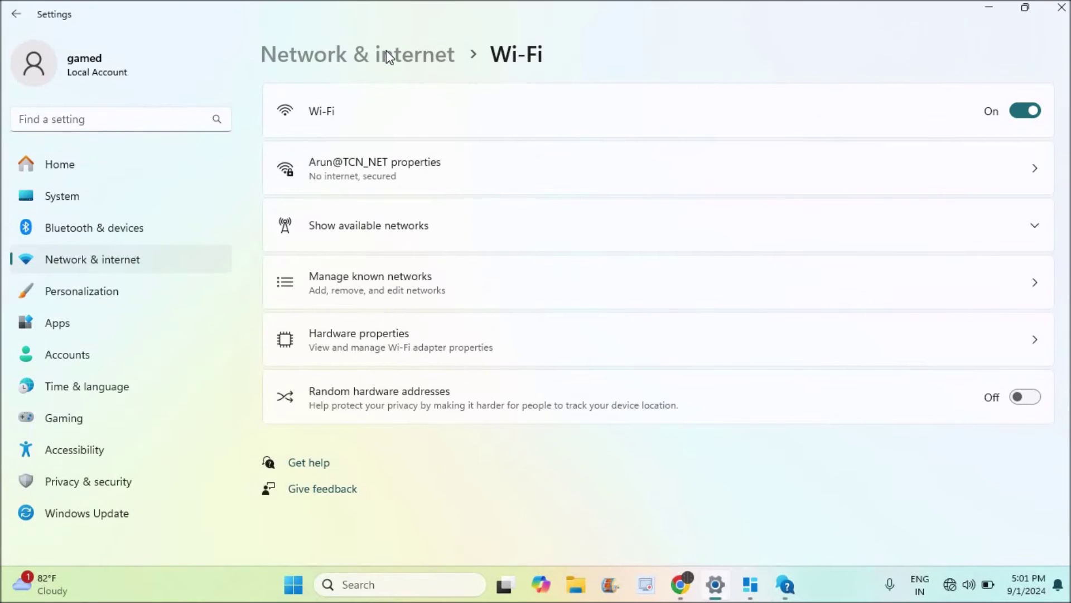
# Visit Advanced network settings > Network reset without resetting, then return to the Wi-Fi page
pyautogui.click(387, 54)
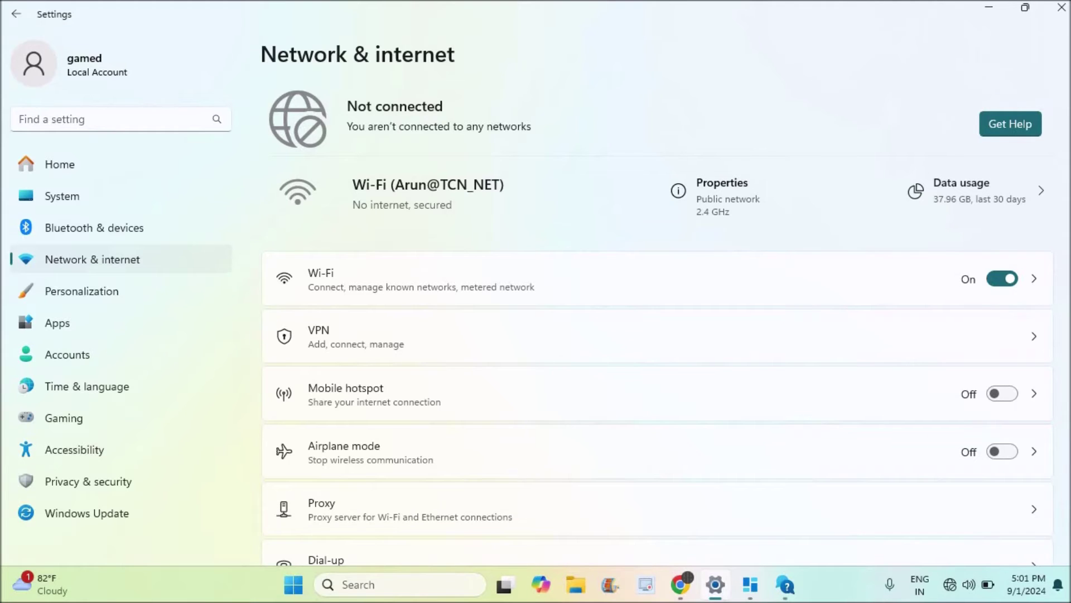
pyautogui.scroll(-3, 658, 335)
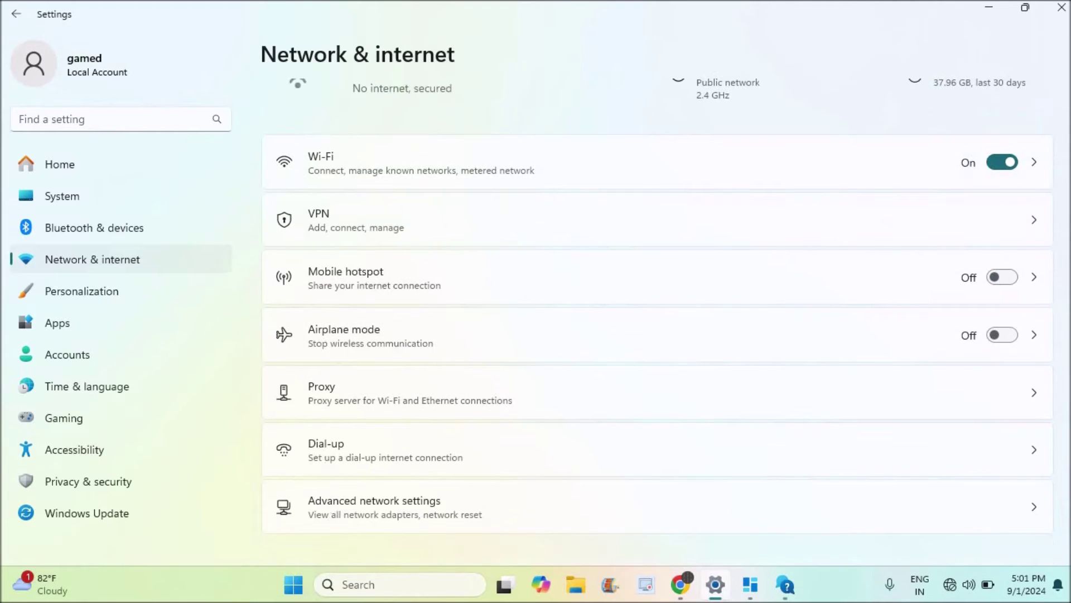
pyautogui.click(959, 519)
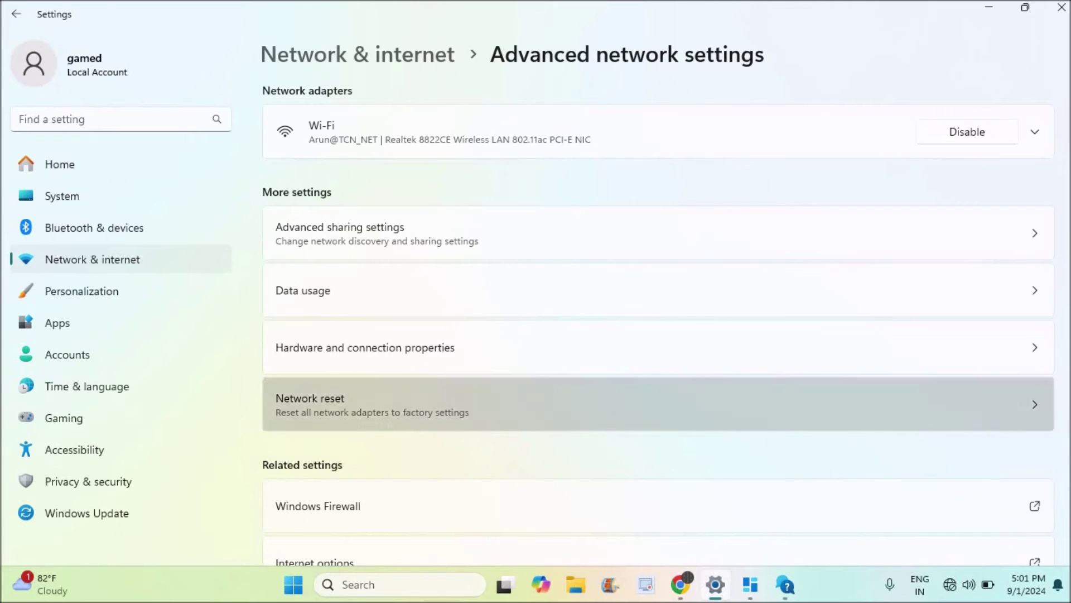
pyautogui.scroll(-3, 658, 324)
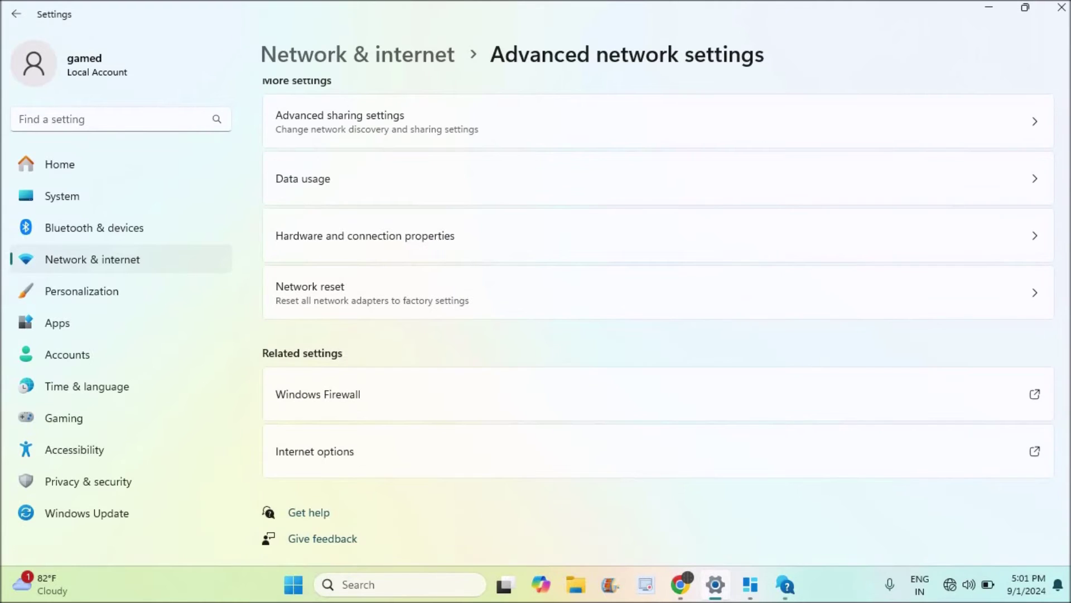
pyautogui.click(524, 291)
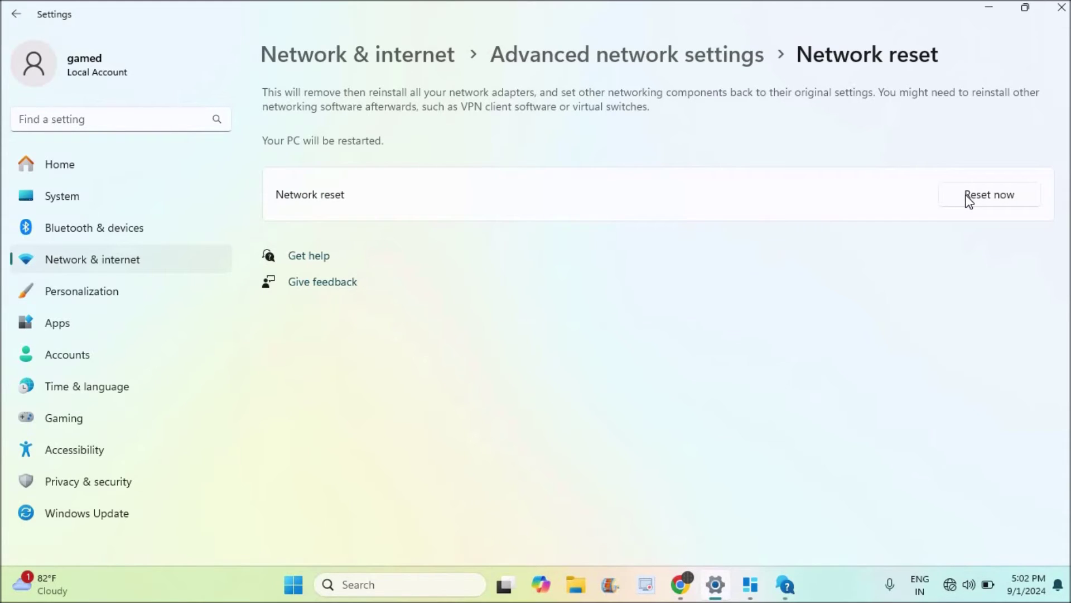
pyautogui.click(408, 71)
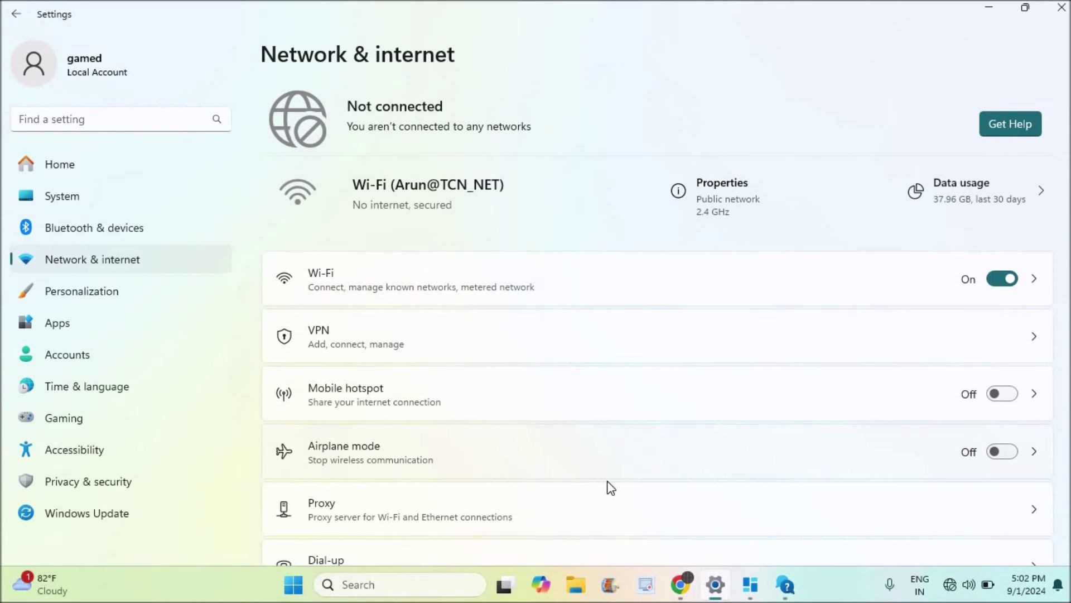
pyautogui.click(1034, 283)
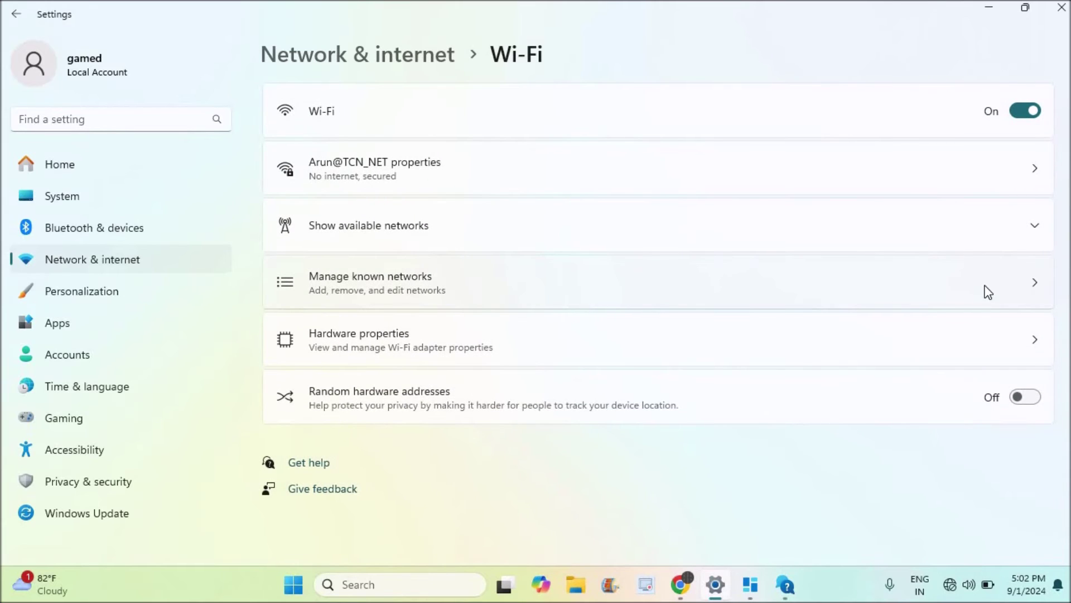
# Open Manage known networks and check the home network's status in the tray Wi-Fi list
pyautogui.click(1026, 291)
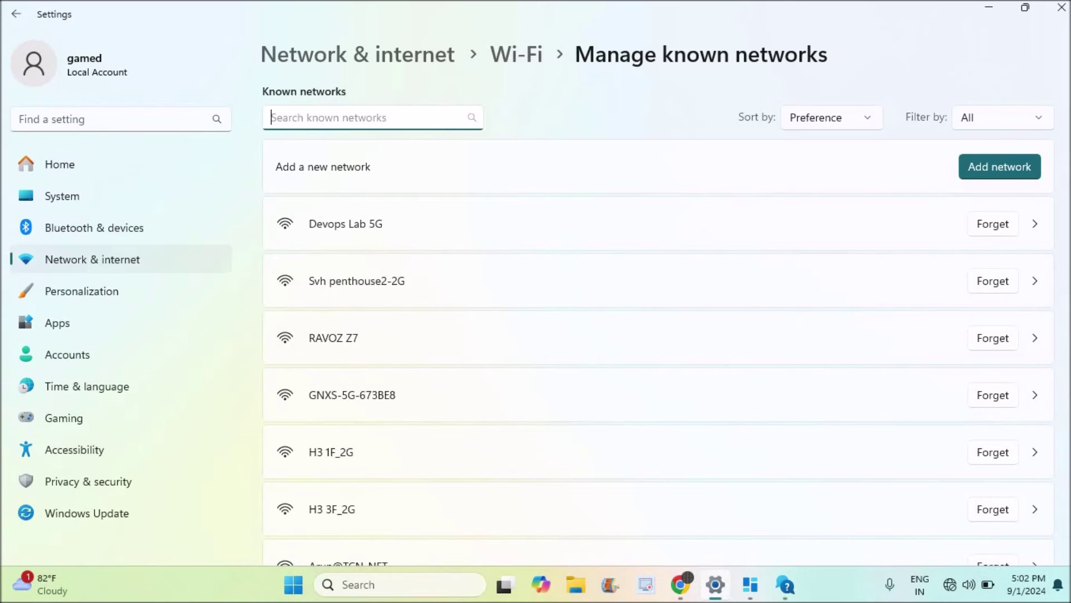
pyautogui.scroll(-5, 658, 335)
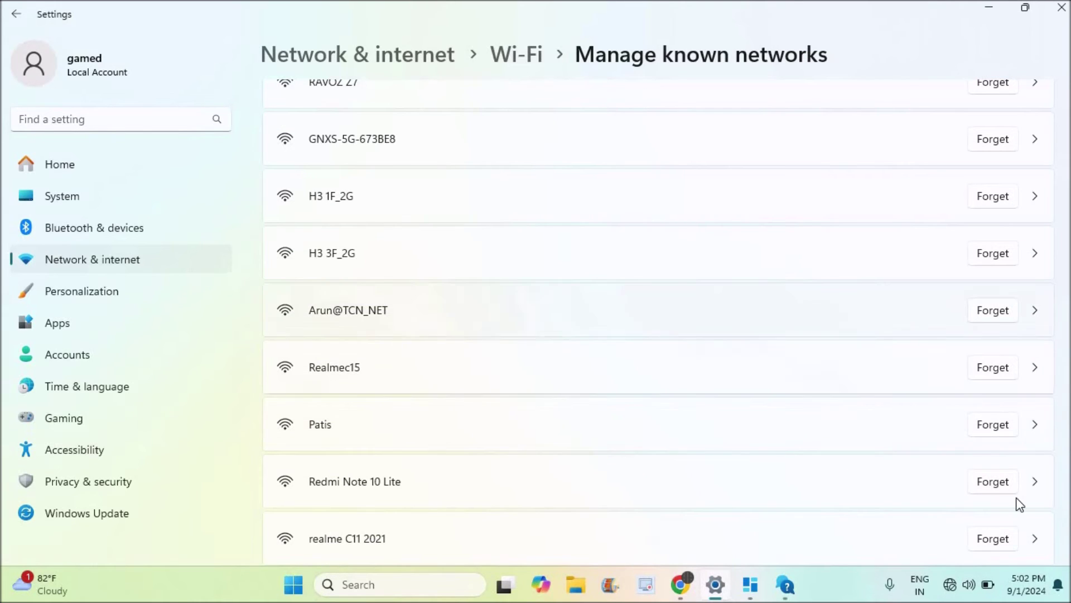
pyautogui.click(954, 587)
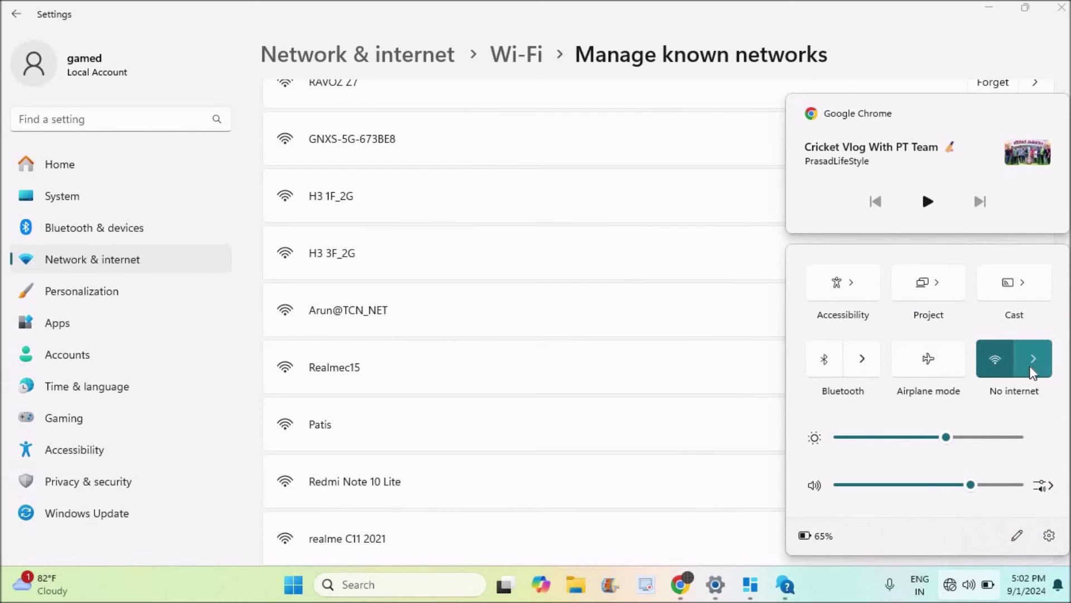
pyautogui.click(1032, 359)
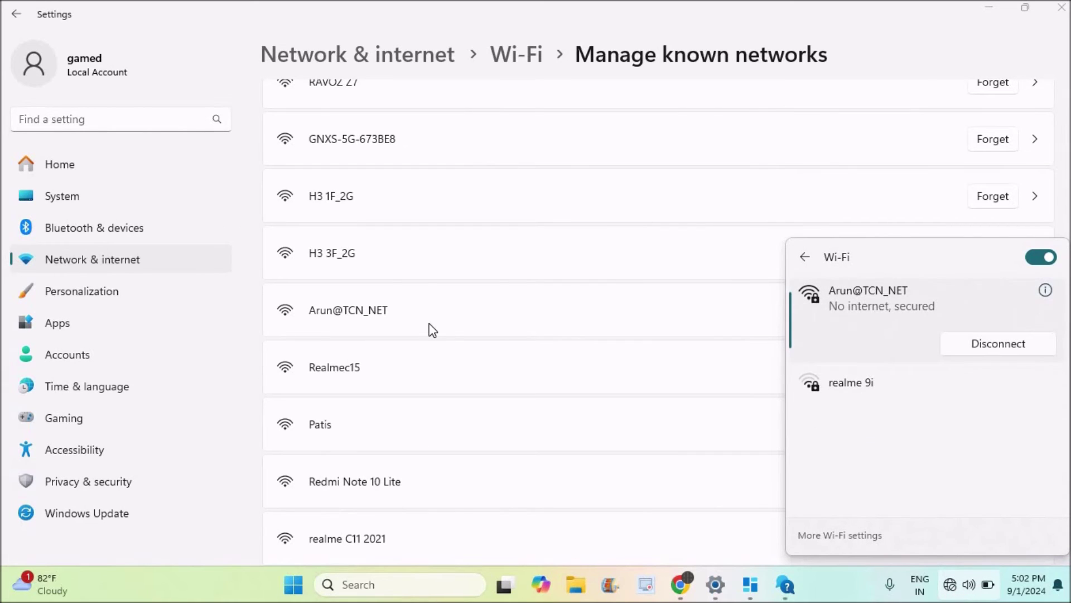
pyautogui.click(459, 313)
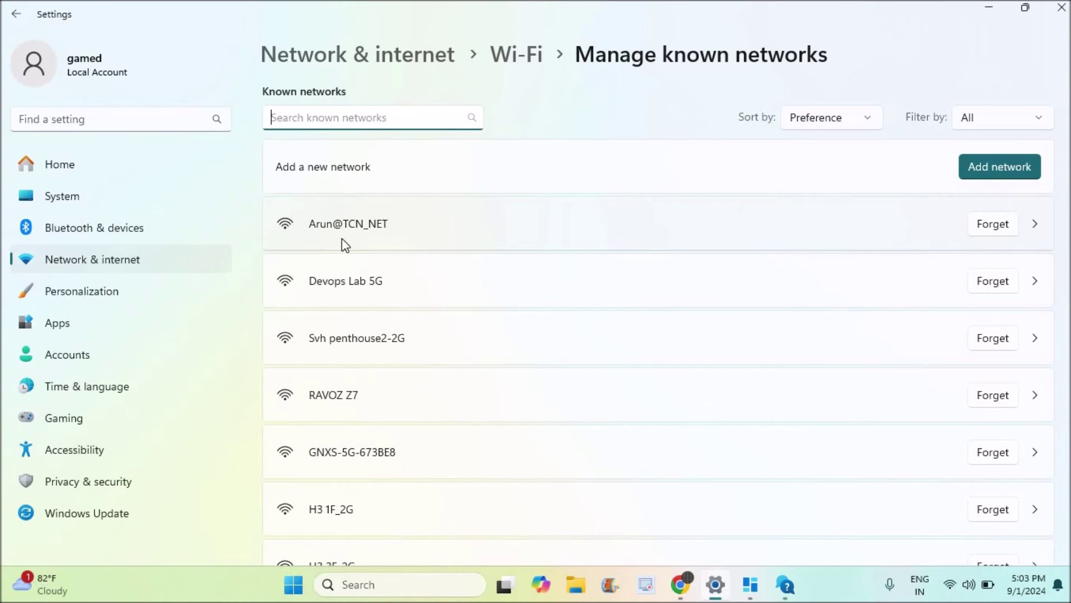
pyautogui.click(1037, 230)
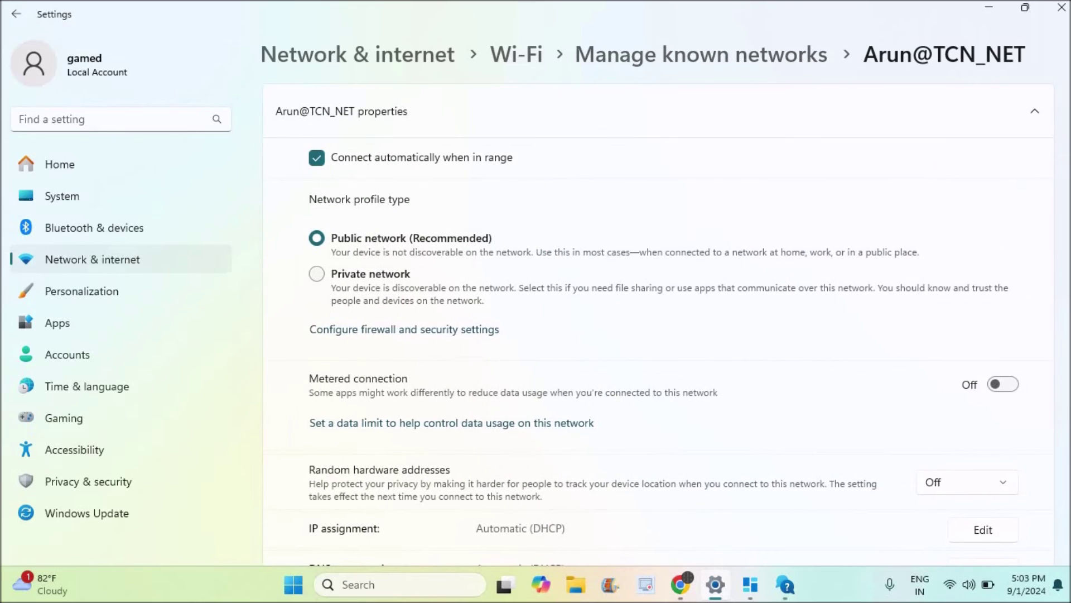
pyautogui.scroll(-10, 1054, 307)
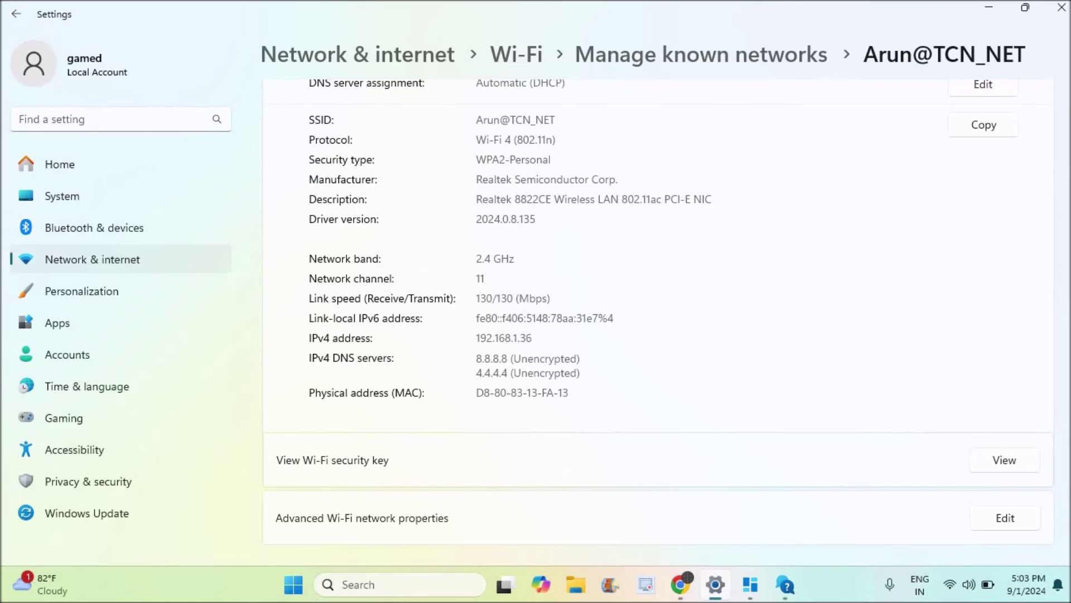
pyautogui.scroll(8, 471, 177)
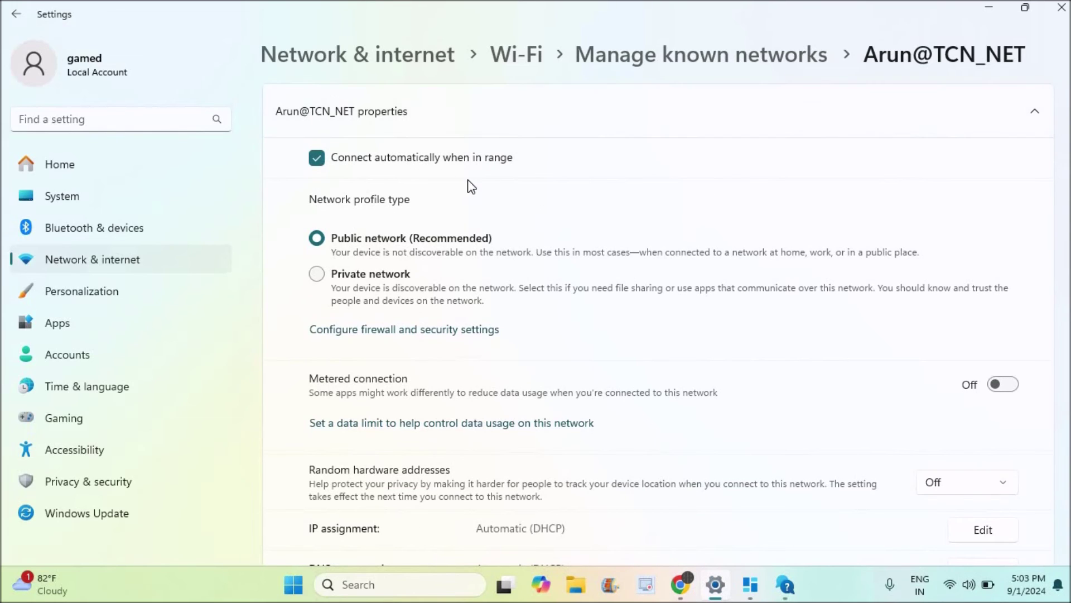
pyautogui.click(775, 53)
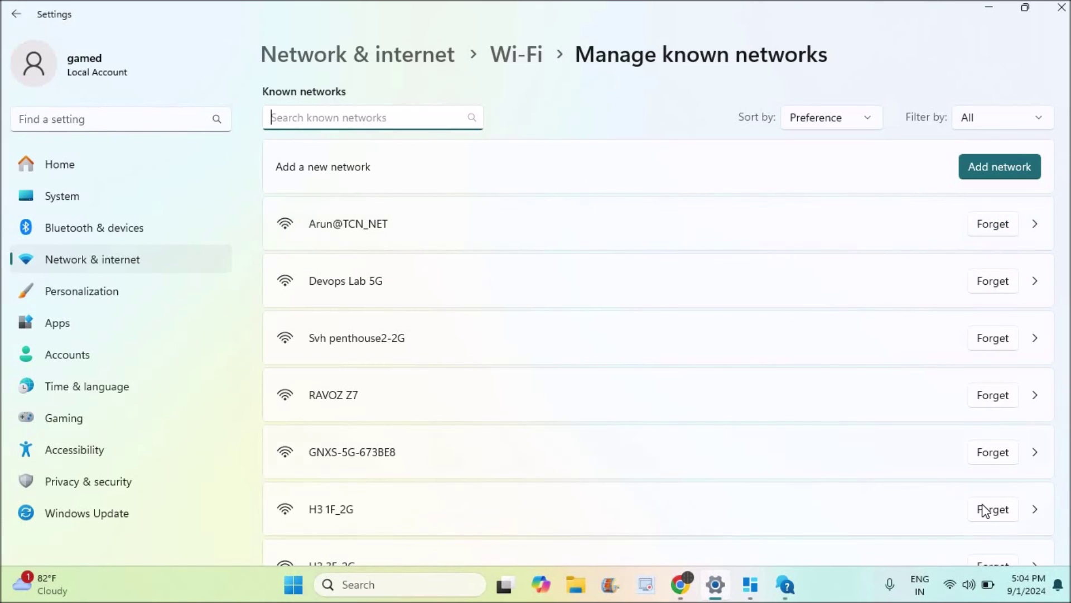
# Confirm the Wi-Fi reads Connected, secured, then scroll the known networks list
pyautogui.click(952, 586)
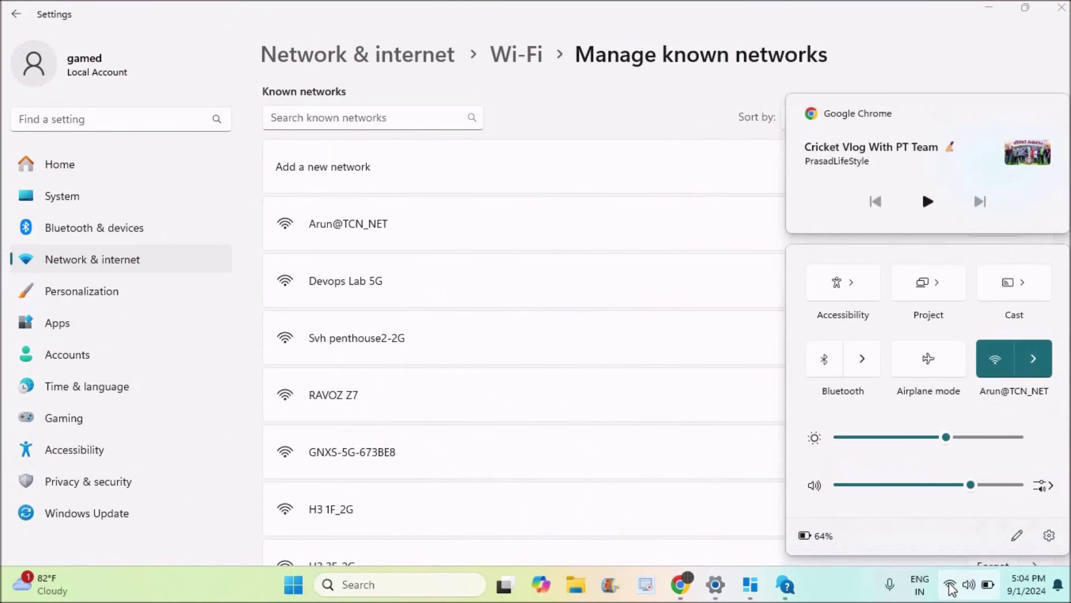
pyautogui.click(1034, 357)
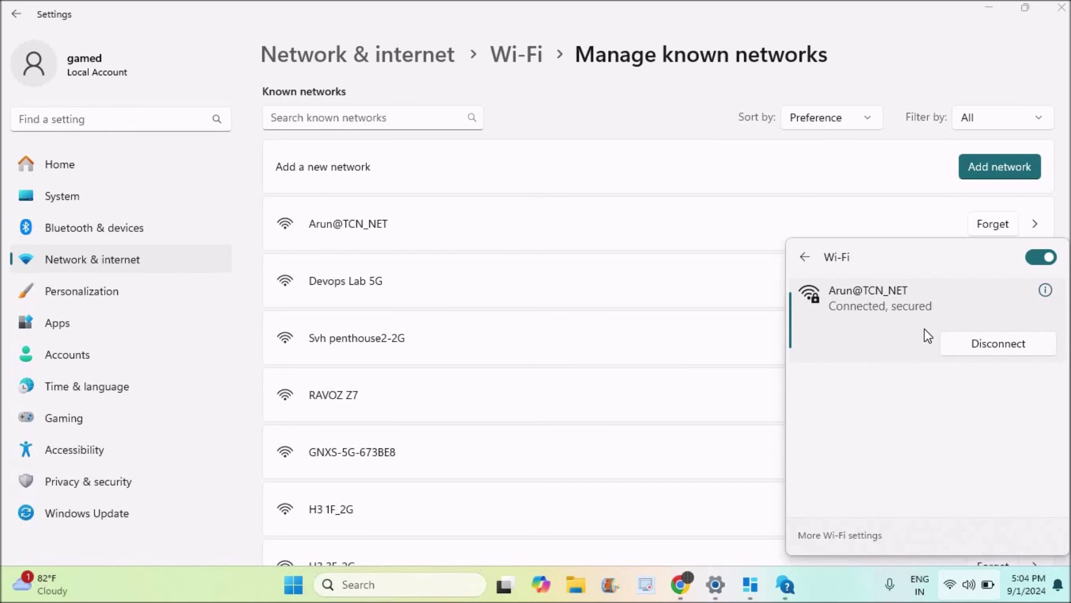
pyautogui.click(682, 80)
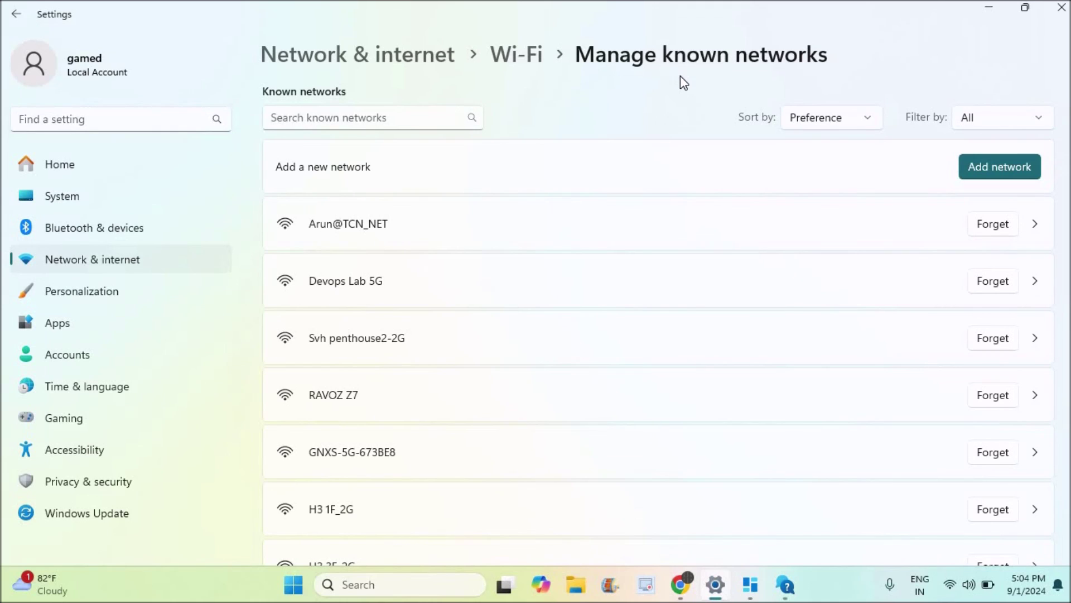
pyautogui.scroll(-5, 659, 323)
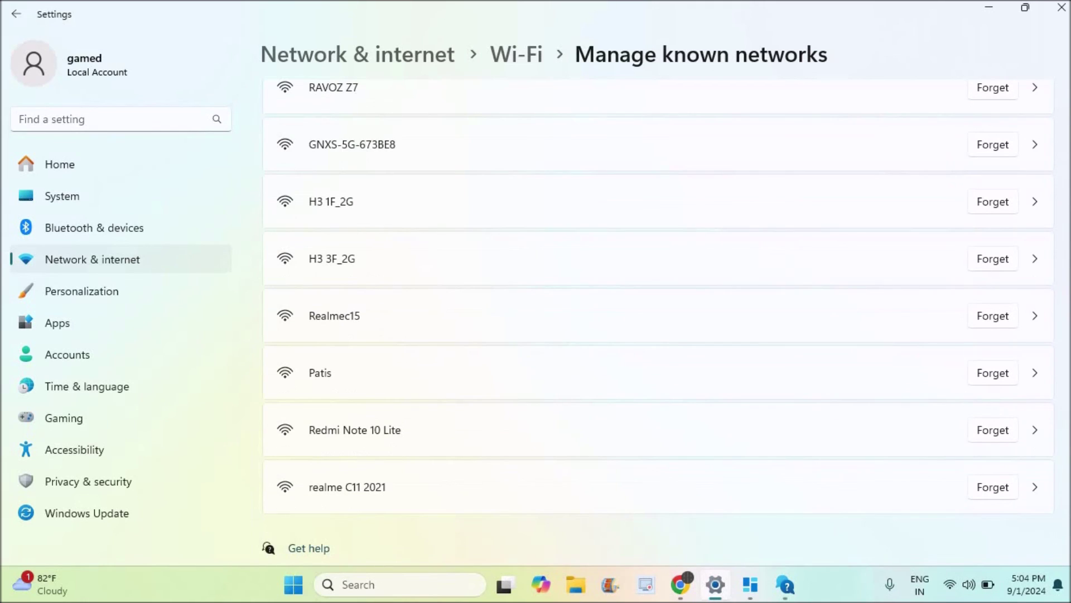